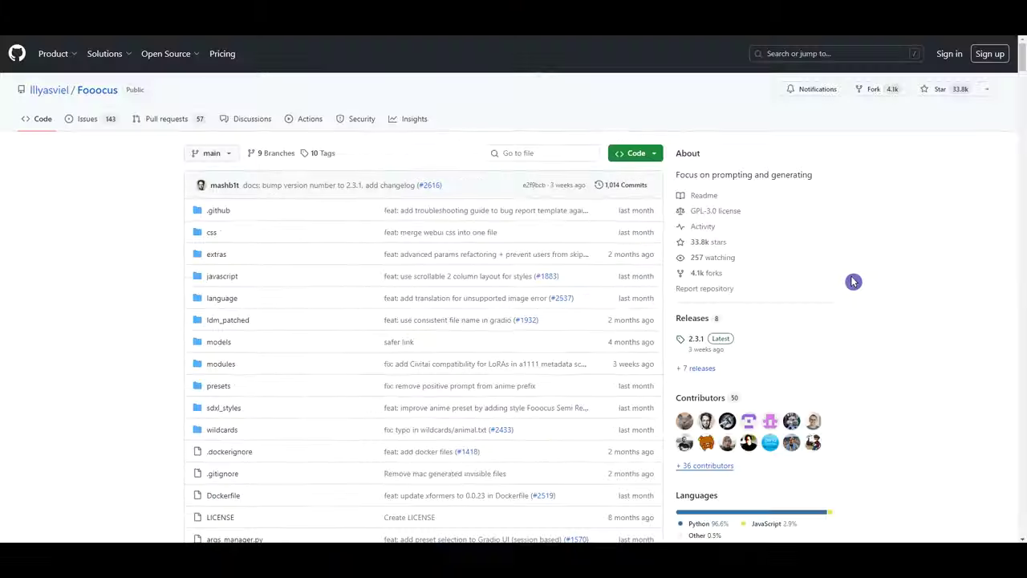
# - Launch Fooocus from the Colab notebook by running the setup cell despite the warning
pyautogui.scroll(-15, 878, 281)
pyautogui.rightClick(178, 304)
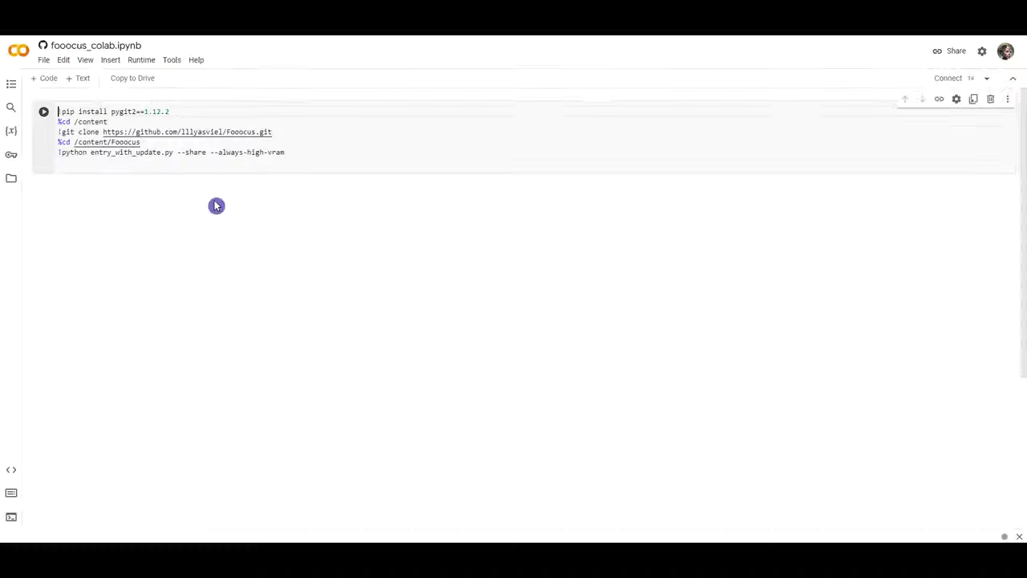
pyautogui.click(20, 50)
pyautogui.click(986, 396)
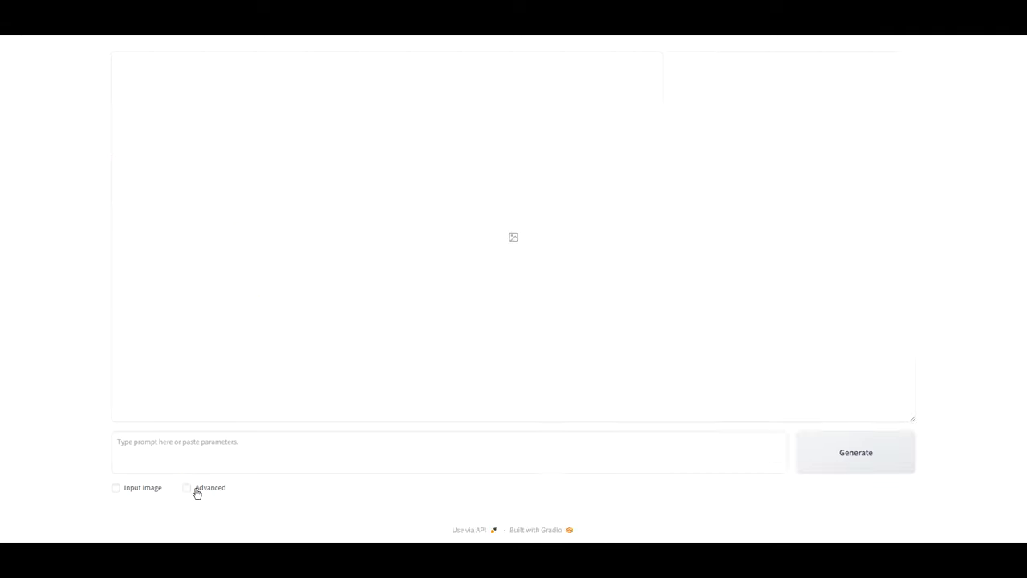
# - Enable Input Image and load the dark-haired woman's portrait as a FaceSwap image prompt at weight 1.056
pyautogui.click(185, 488)
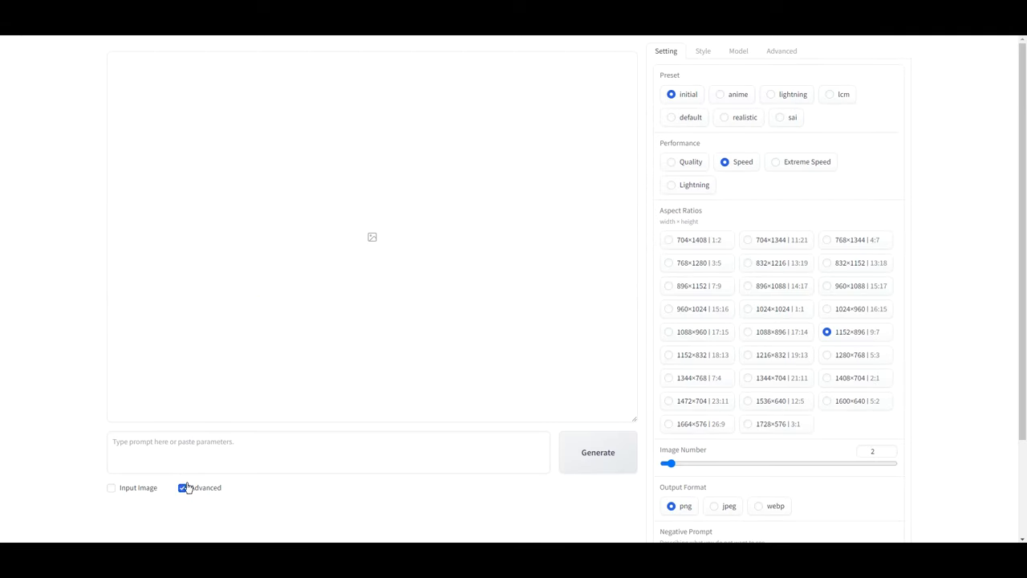
pyautogui.click(111, 487)
pyautogui.scroll(-3, 128, 490)
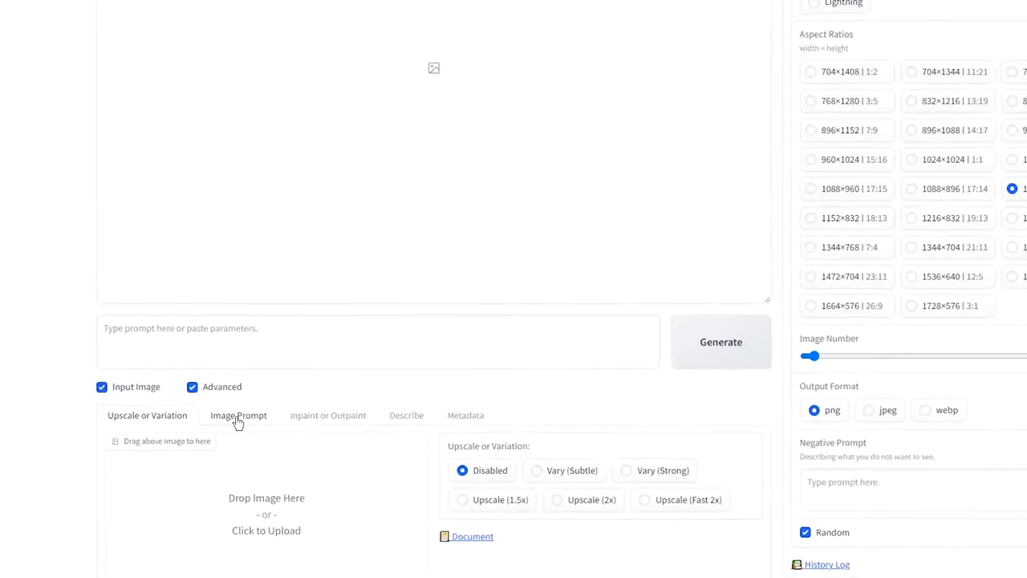
pyautogui.click(218, 367)
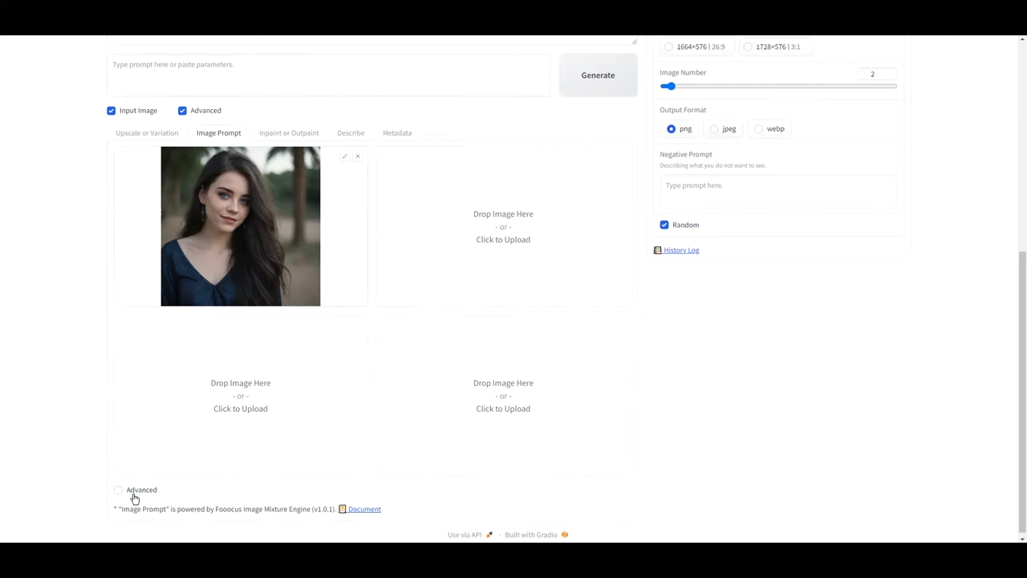
pyautogui.click(118, 489)
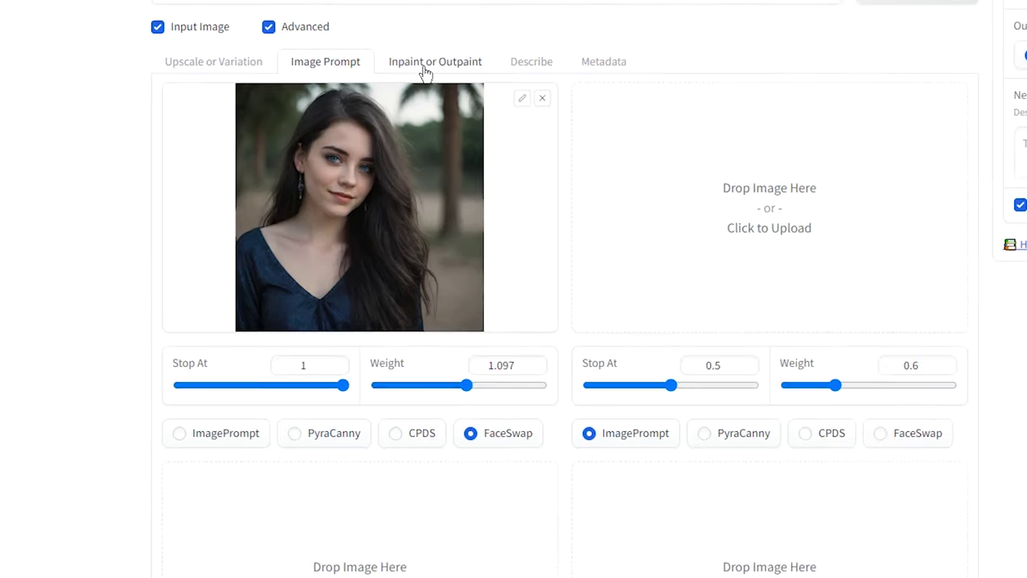
# - Load the pink-dress photo for inpainting and mask her head, neck and upper shirt with a maximum brush
pyautogui.click(464, 20)
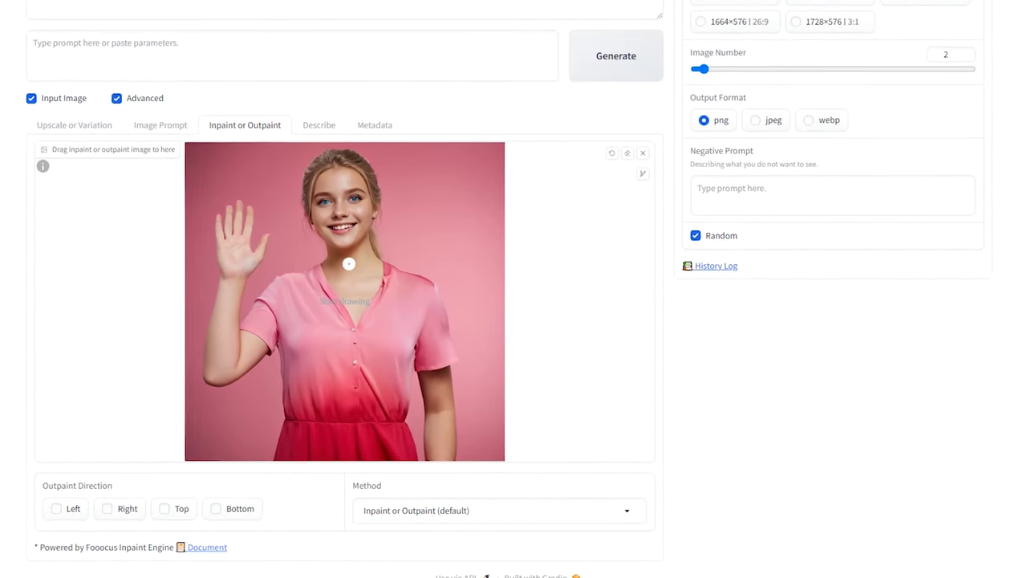
pyautogui.moveTo(345, 259)
pyautogui.mouseDown()
pyautogui.moveTo(373, 317)
pyautogui.moveTo(401, 255)
pyautogui.moveTo(379, 297)
pyautogui.moveTo(389, 256)
pyautogui.moveTo(377, 237)
pyautogui.moveTo(418, 237)
pyautogui.moveTo(404, 253)
pyautogui.mouseUp()
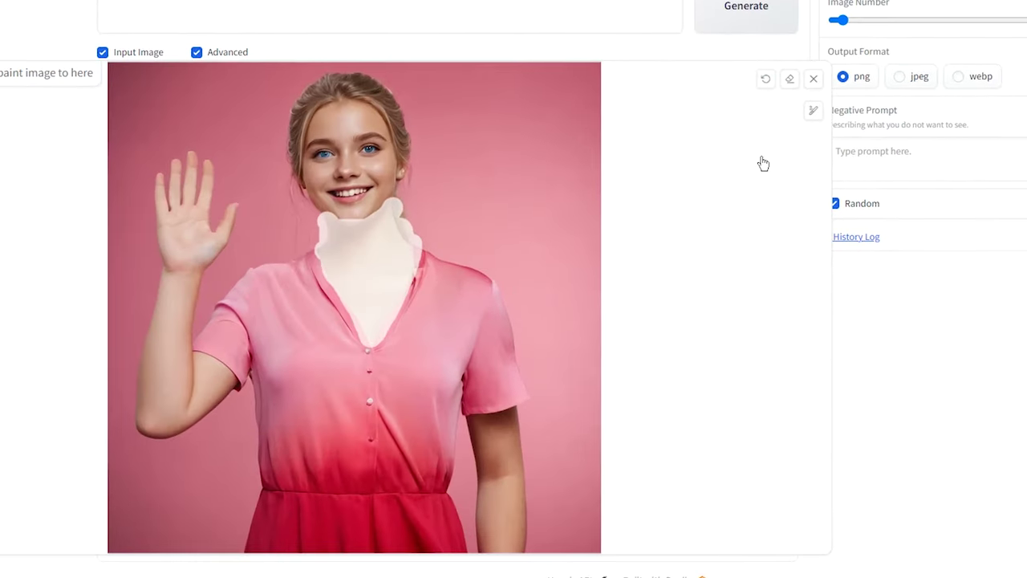
pyautogui.click(804, 112)
pyautogui.moveTo(712, 114); pyautogui.dragTo(776, 114)
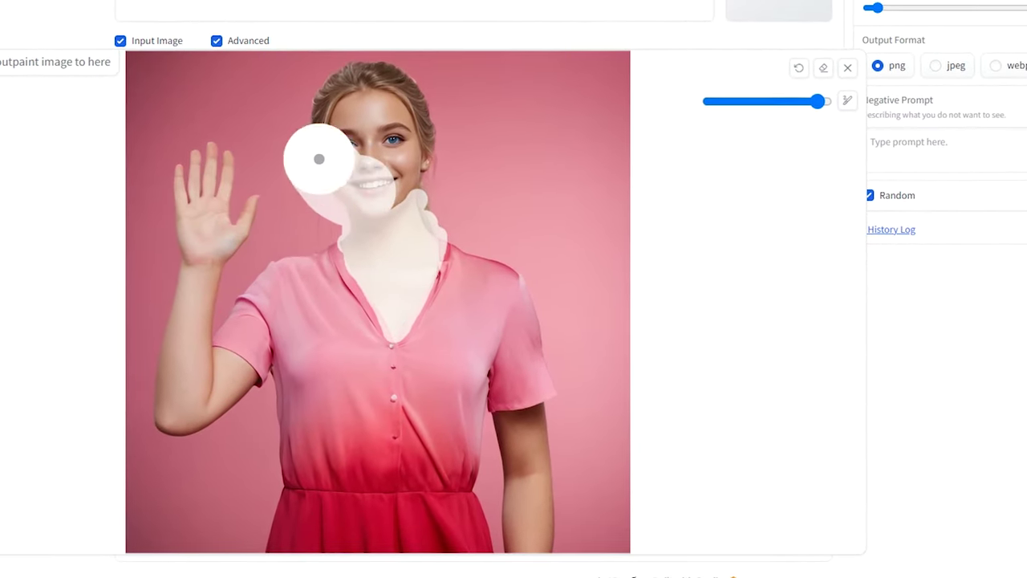
pyautogui.moveTo(316, 156)
pyautogui.mouseDown()
pyautogui.moveTo(384, 81)
pyautogui.moveTo(351, 119)
pyautogui.moveTo(386, 134)
pyautogui.moveTo(468, 101)
pyautogui.moveTo(310, 123)
pyautogui.moveTo(359, 206)
pyautogui.moveTo(338, 223)
pyautogui.mouseUp()
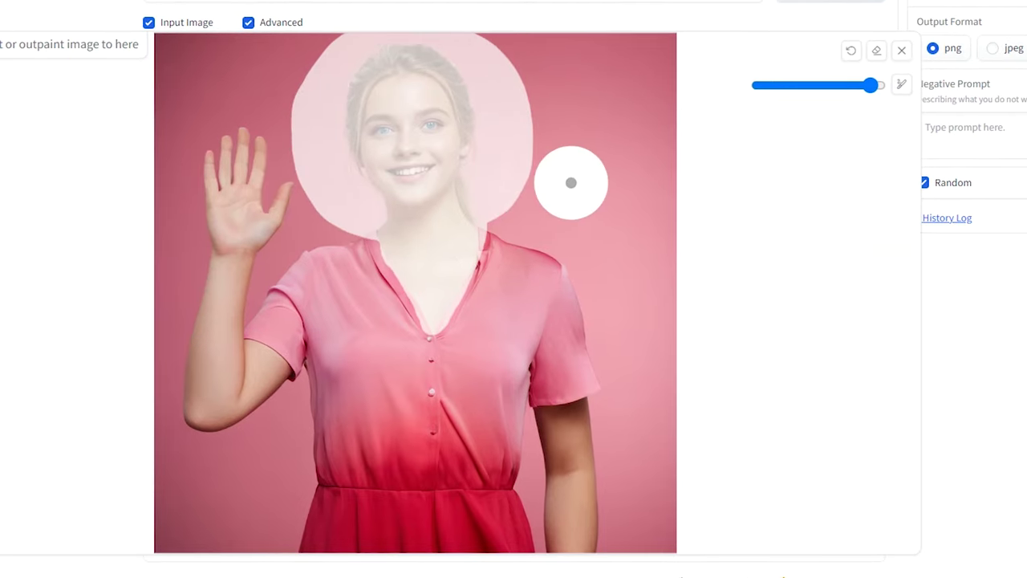
pyautogui.moveTo(569, 181)
pyautogui.mouseDown()
pyautogui.moveTo(504, 187)
pyautogui.moveTo(517, 298)
pyautogui.moveTo(484, 370)
pyautogui.moveTo(493, 90)
pyautogui.moveTo(539, 216)
pyautogui.mouseUp()
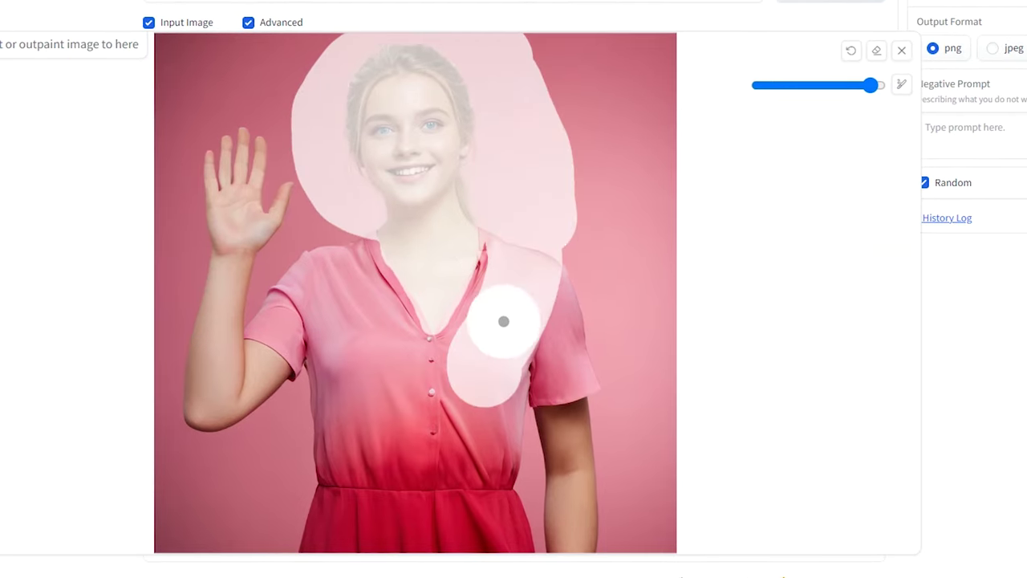
pyautogui.moveTo(341, 193); pyautogui.dragTo(350, 335)
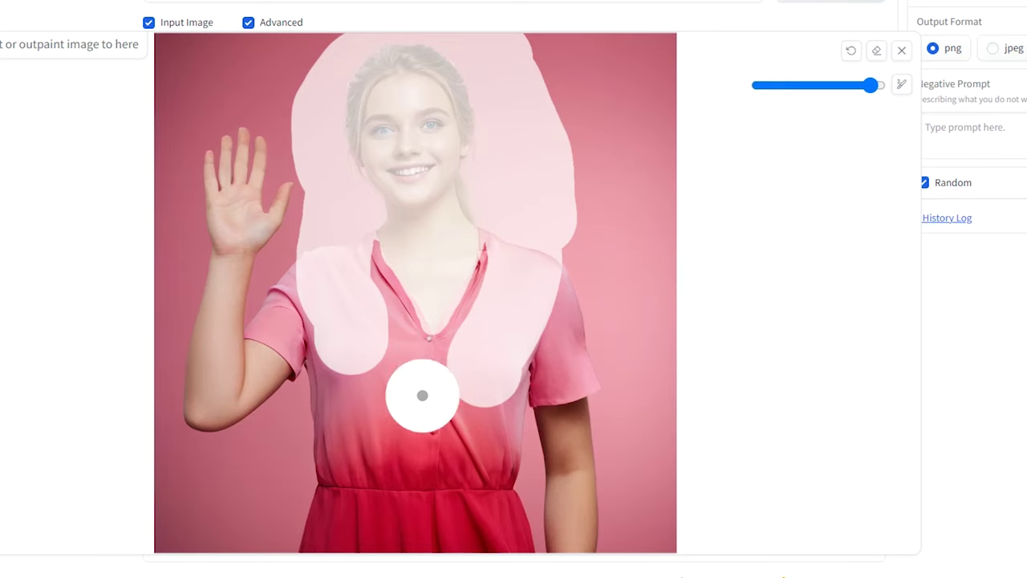
pyautogui.press('r')
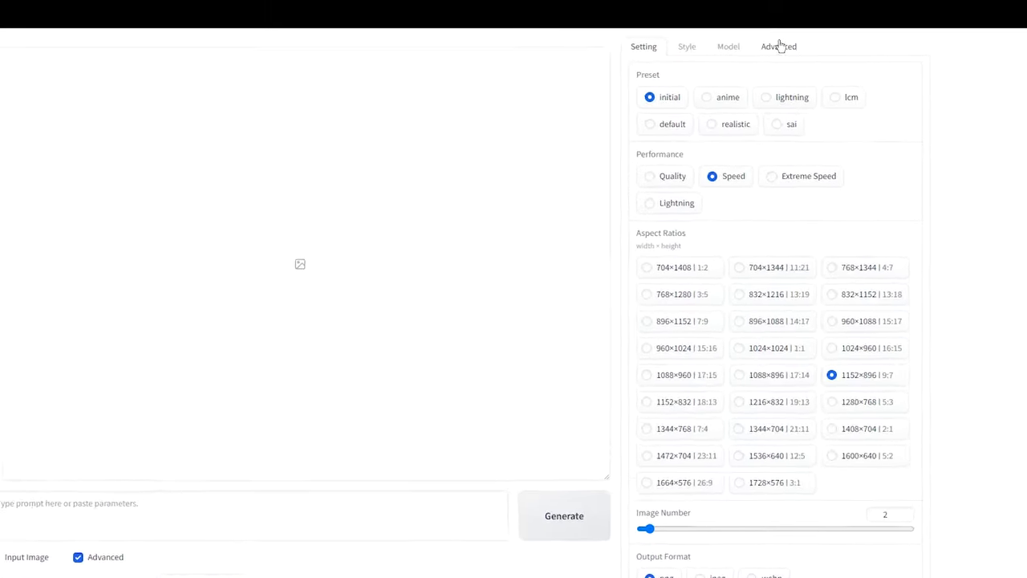
# - With Developer Debug Mode on, enable Mixing Image Prompt and Inpaint under Control
pyautogui.click(770, 37)
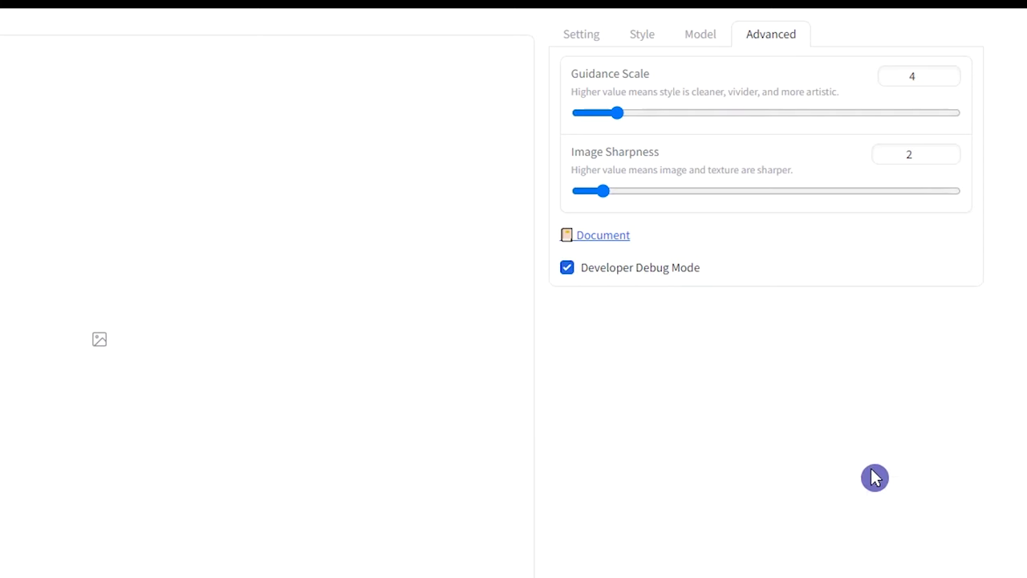
pyautogui.scroll(-2, 872, 486)
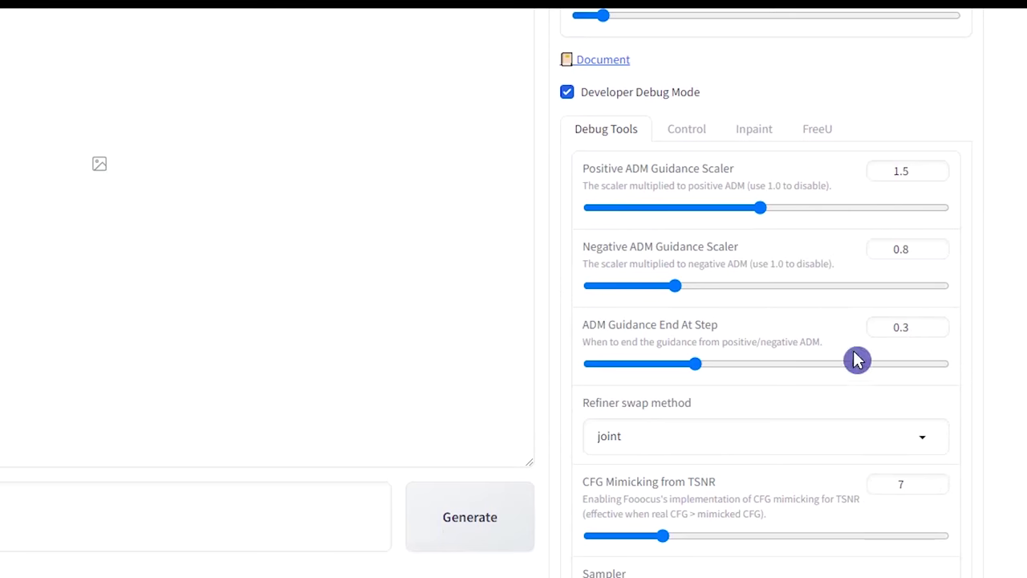
pyautogui.click(689, 130)
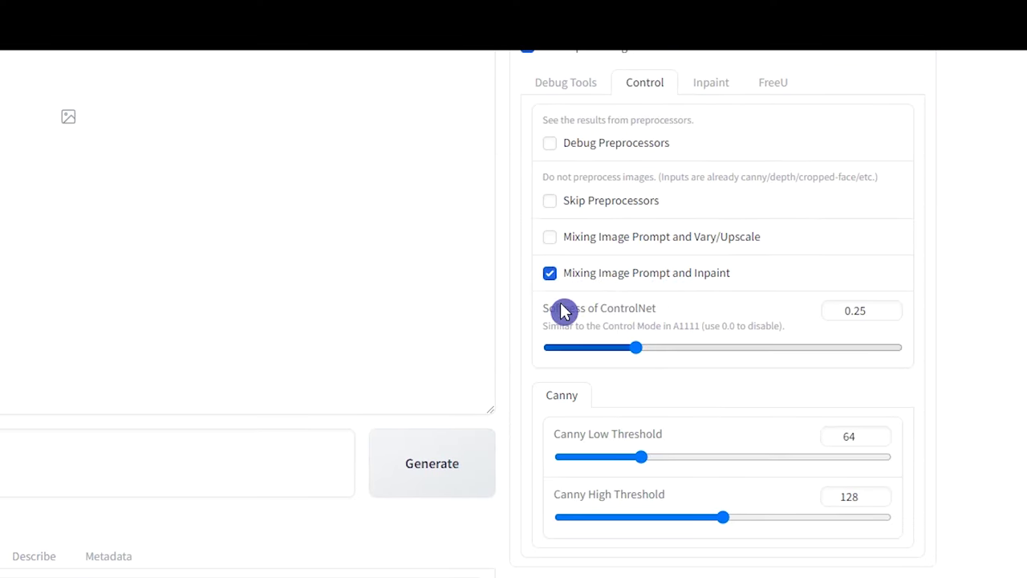
# - Set the output to a 1024×1024 square and raise Image Number to 4
pyautogui.click(666, 49)
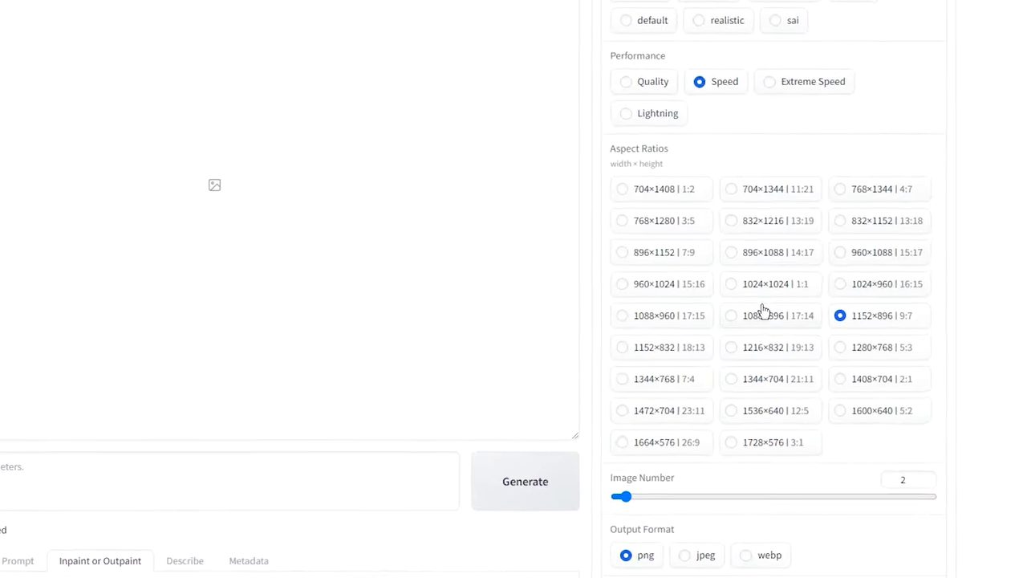
pyautogui.click(766, 286)
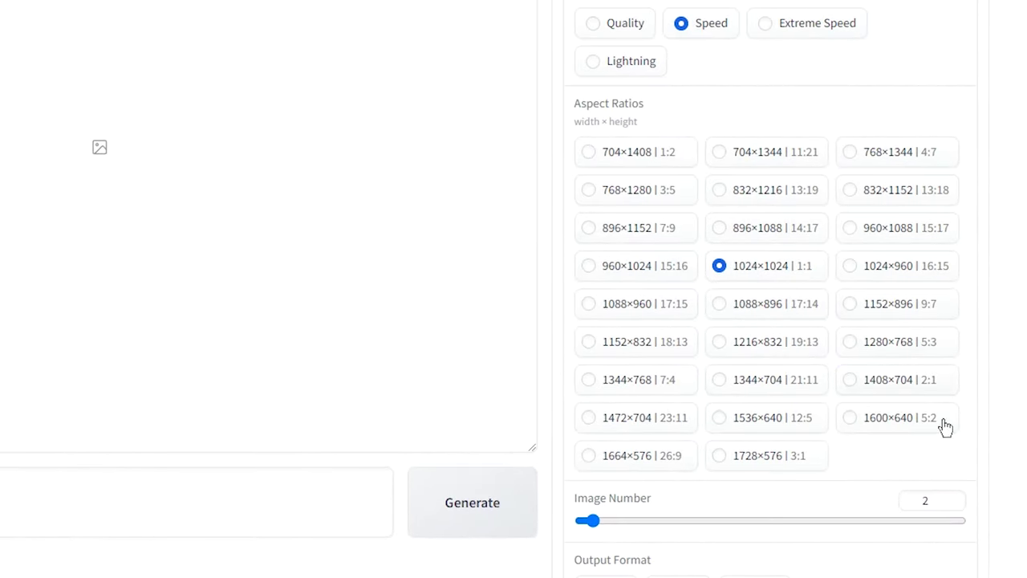
pyautogui.scroll(-2, 947, 442)
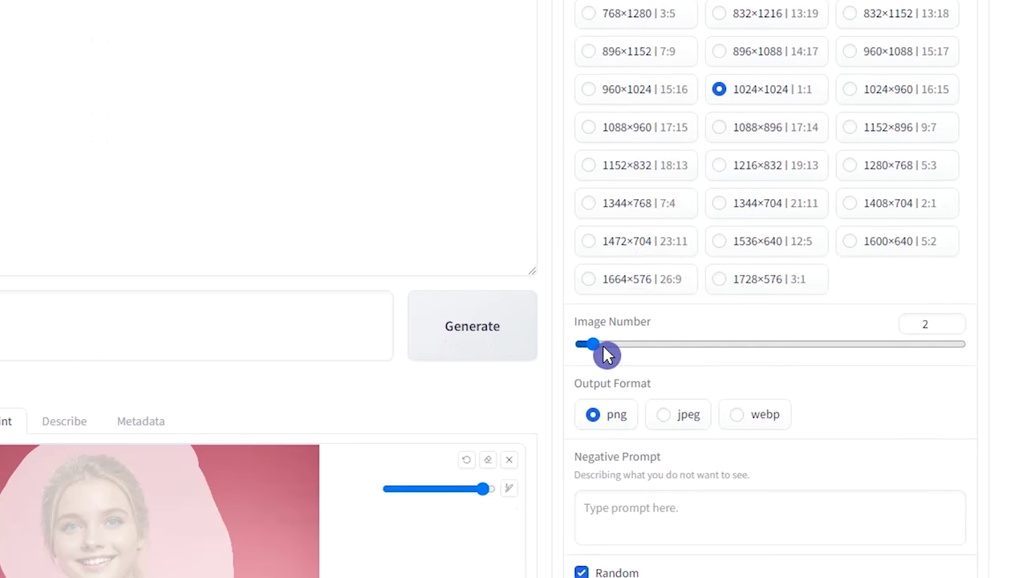
pyautogui.moveTo(598, 355); pyautogui.dragTo(634, 351)
# - Turn off the Fooocus V2 style, leaving Fooocus Enhance and Fooocus Sharp active
pyautogui.click(706, 53)
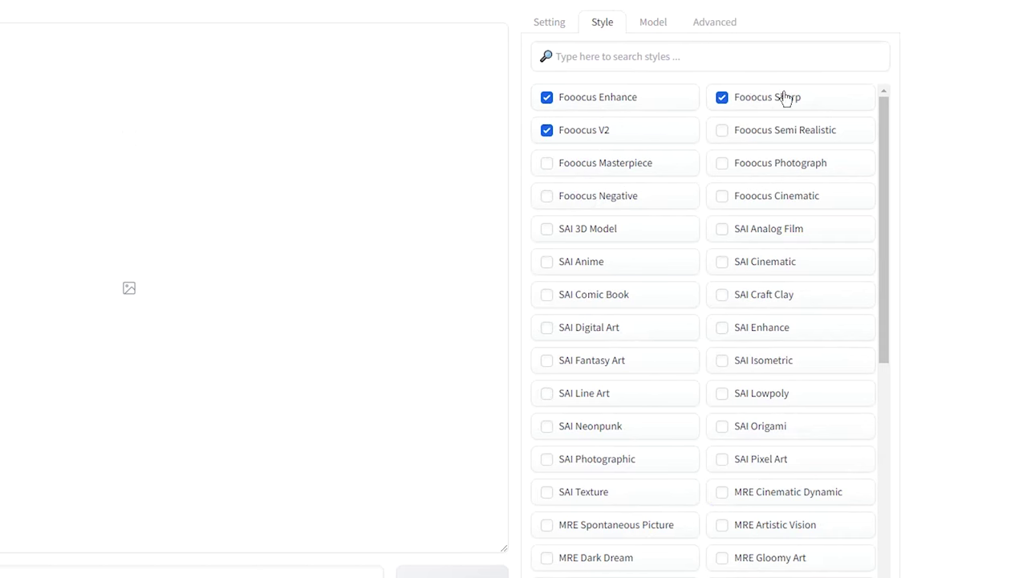
pyautogui.click(578, 133)
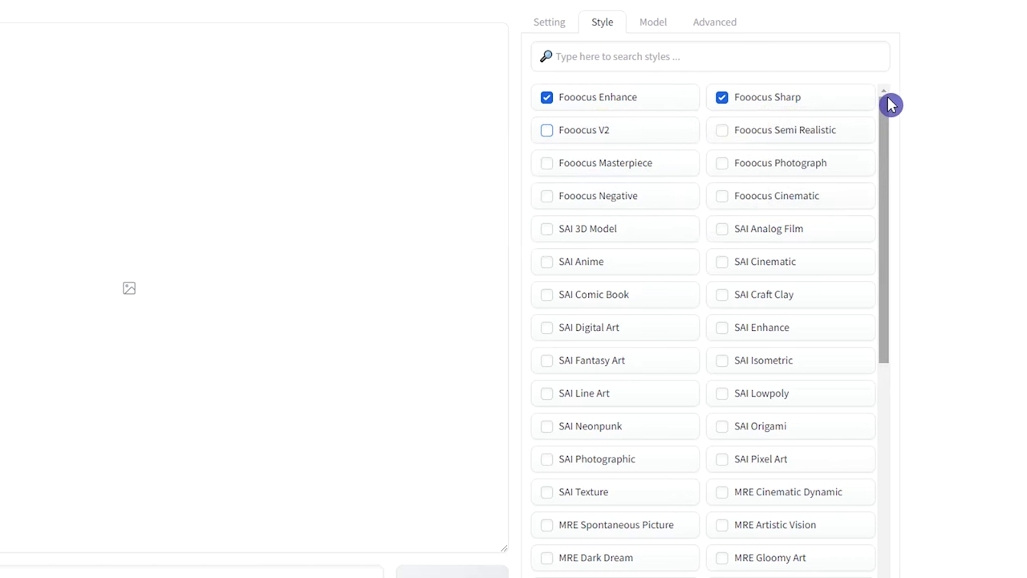
pyautogui.click(653, 22)
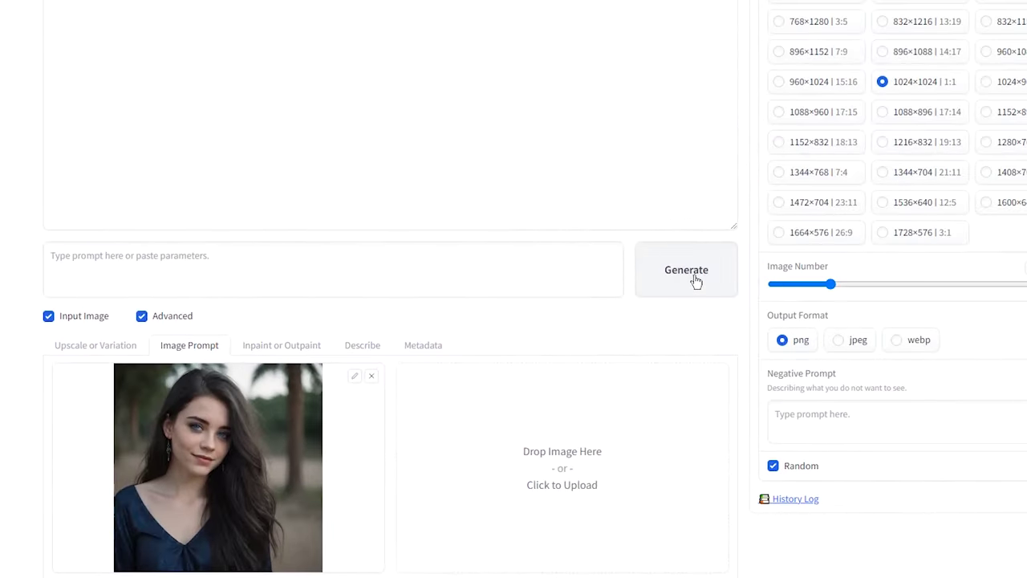
# - Generate the face-swapped pink-dress batch and view the first result full size
pyautogui.click(695, 281)
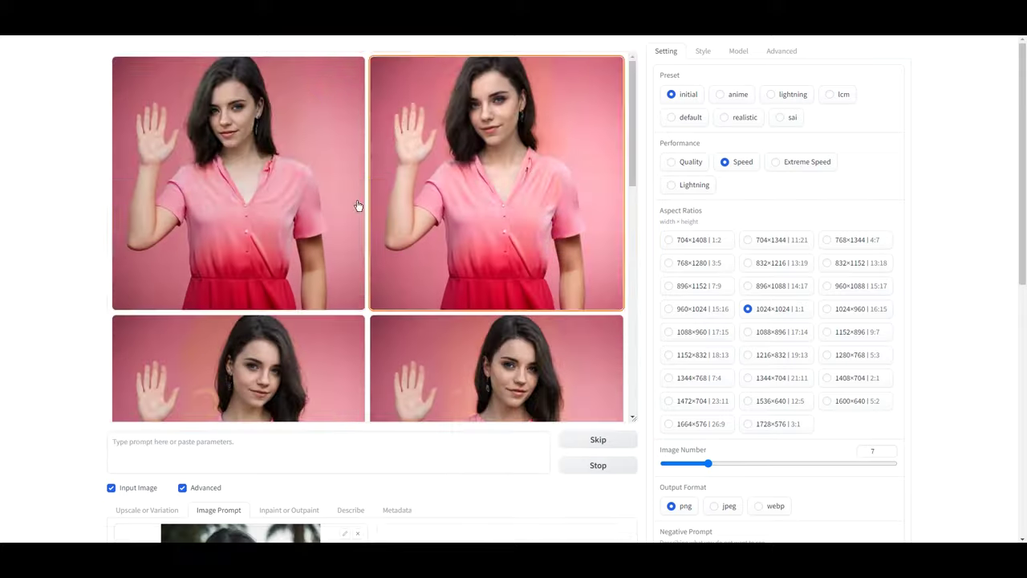
pyautogui.click(358, 206)
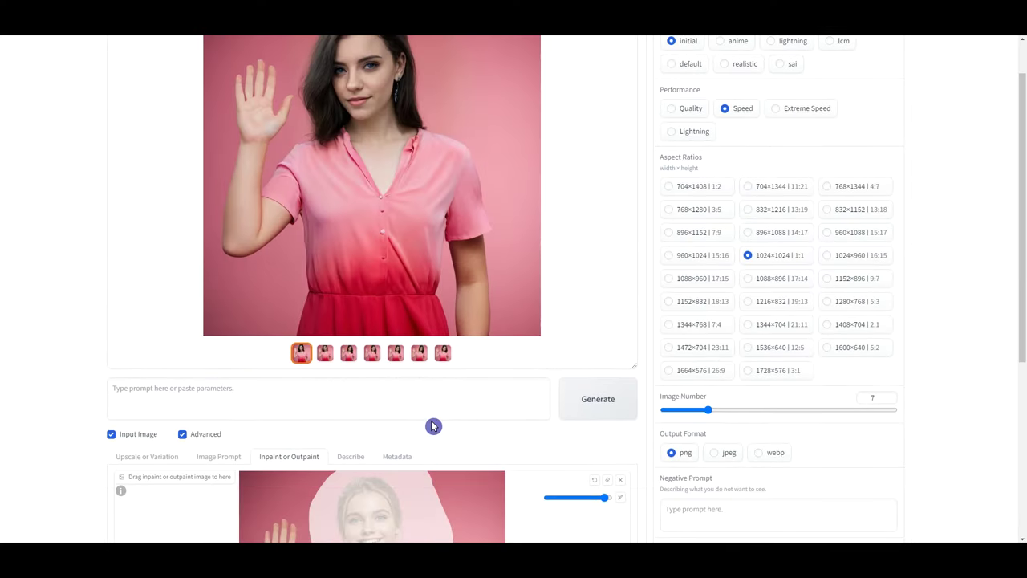
pyautogui.scroll(1, 431, 420)
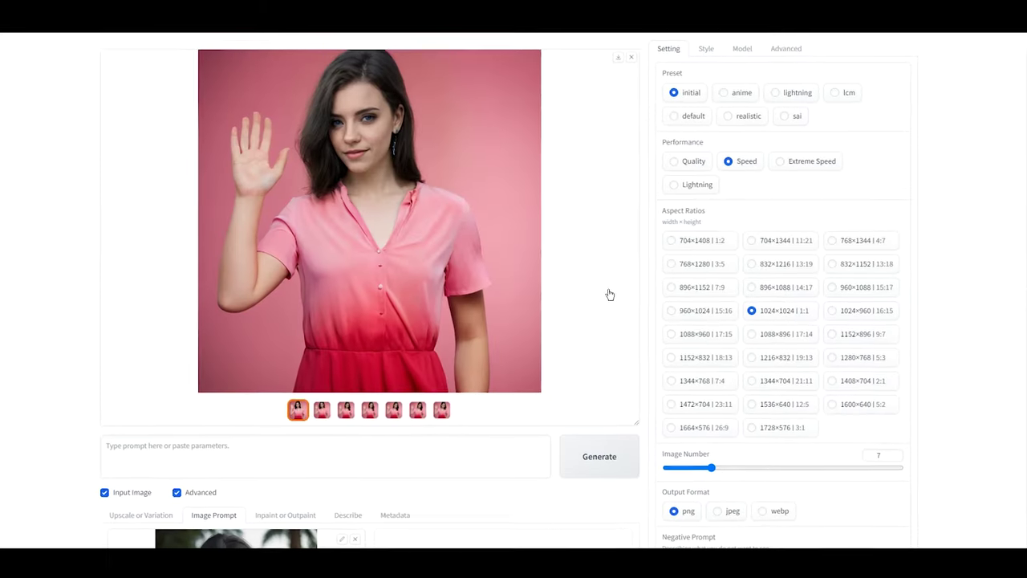
pyautogui.scroll(-3, 609, 293)
pyautogui.scroll(-3, 612, 295)
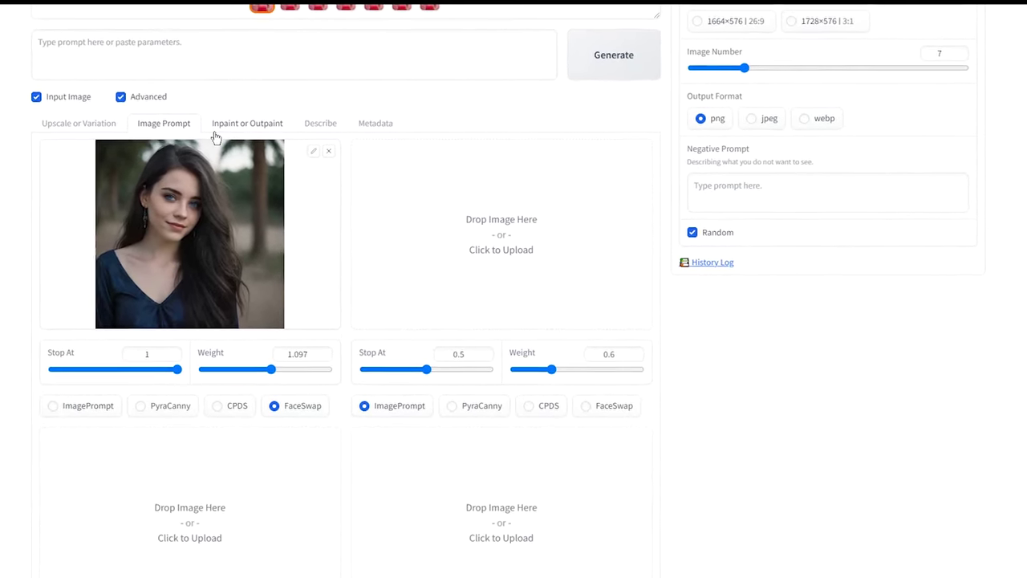
# - Remove the masked inpaint image and set the first result to Vary (Subtle)
pyautogui.click(237, 127)
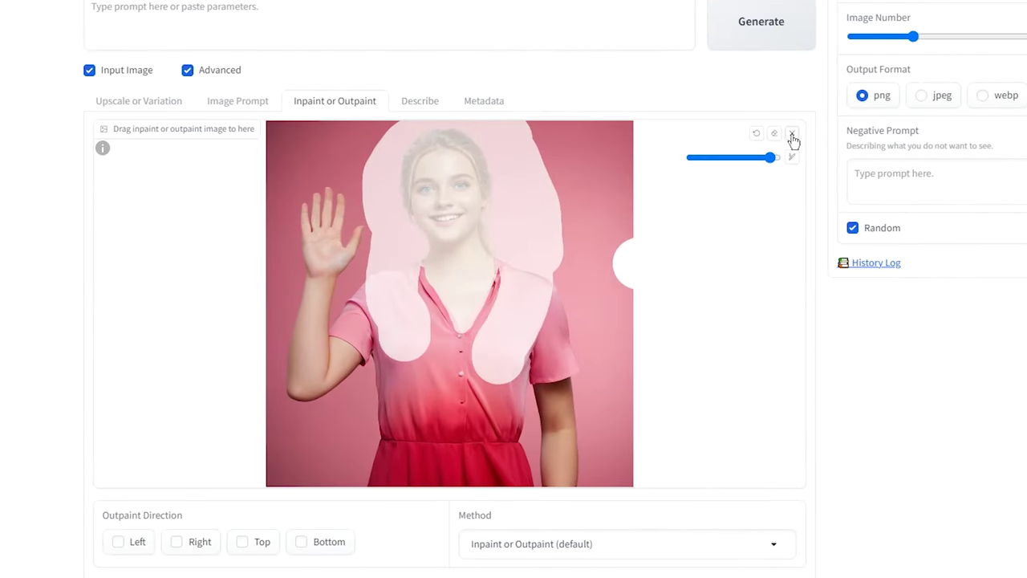
pyautogui.click(792, 137)
pyautogui.click(139, 101)
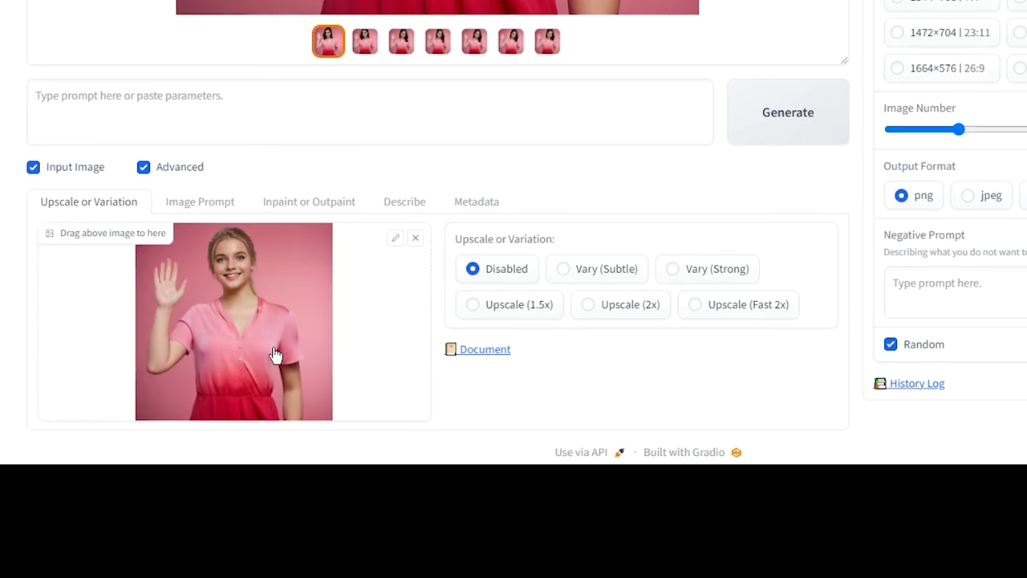
pyautogui.click(596, 265)
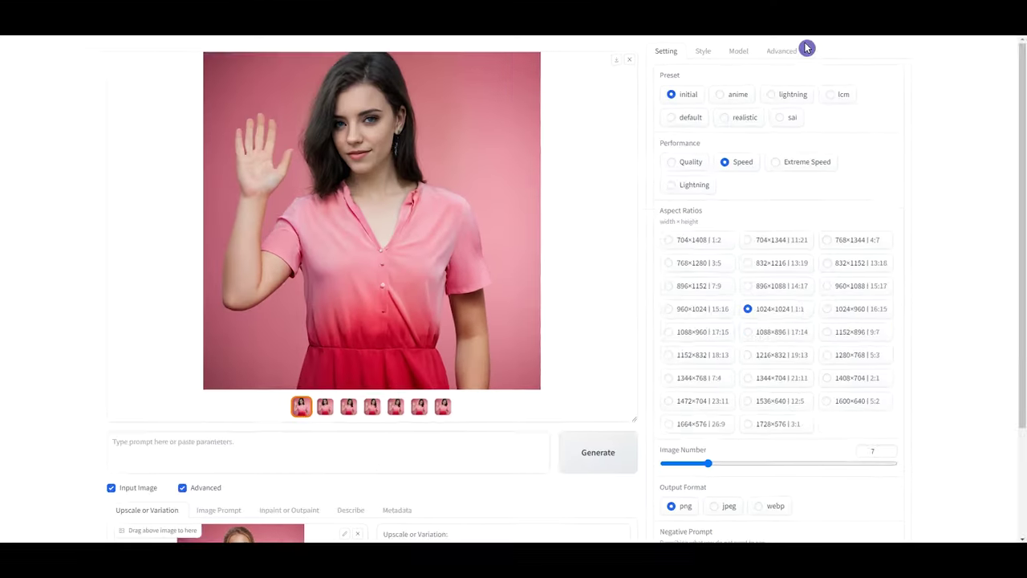
pyautogui.click(790, 44)
pyautogui.scroll(-2, 811, 298)
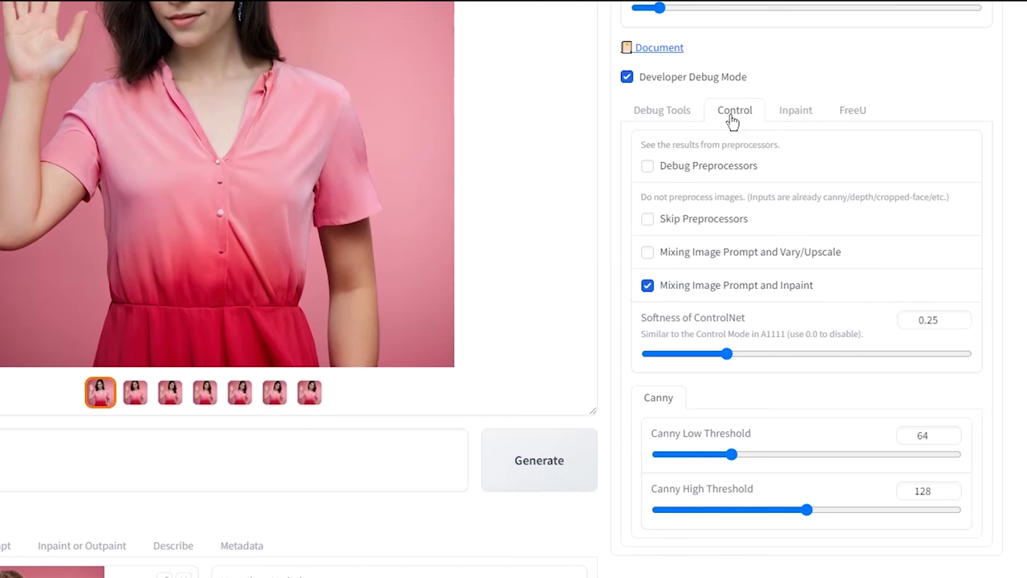
# - Swap Mixing Image Prompt and Inpaint for Mixing Image Prompt and Vary/Upscale, then generate
pyautogui.click(712, 293)
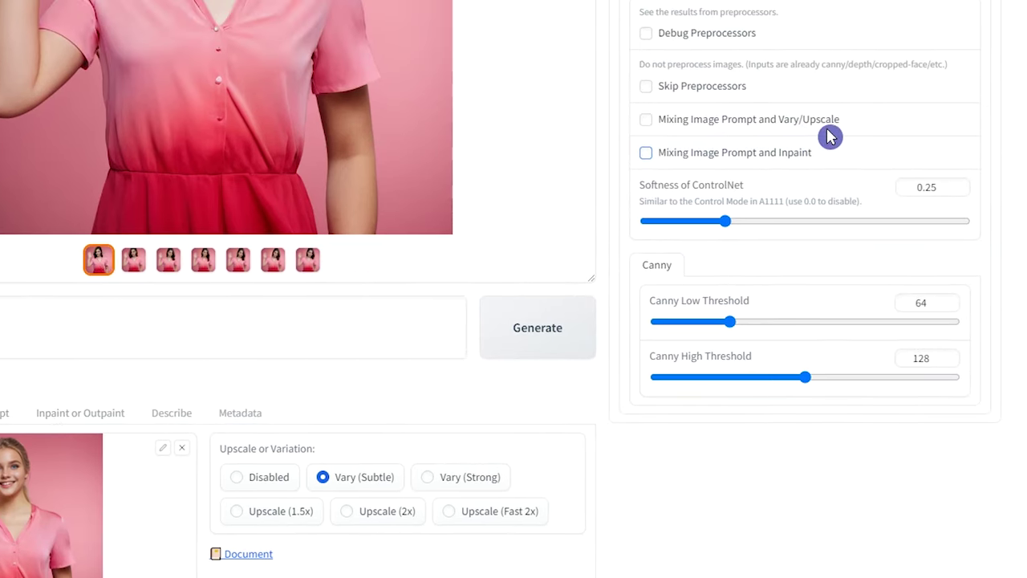
pyautogui.click(646, 122)
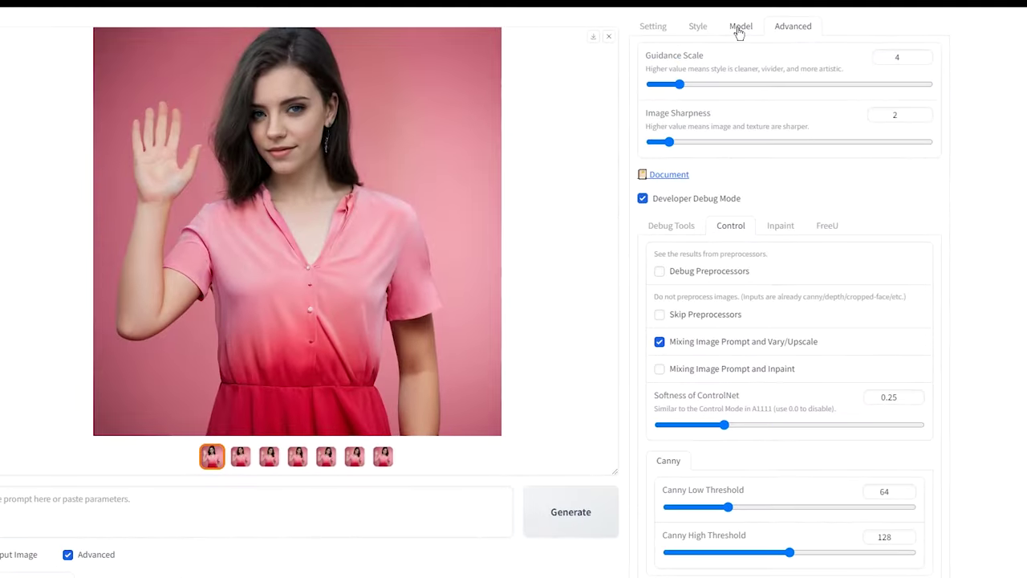
pyautogui.click(739, 28)
pyautogui.click(698, 26)
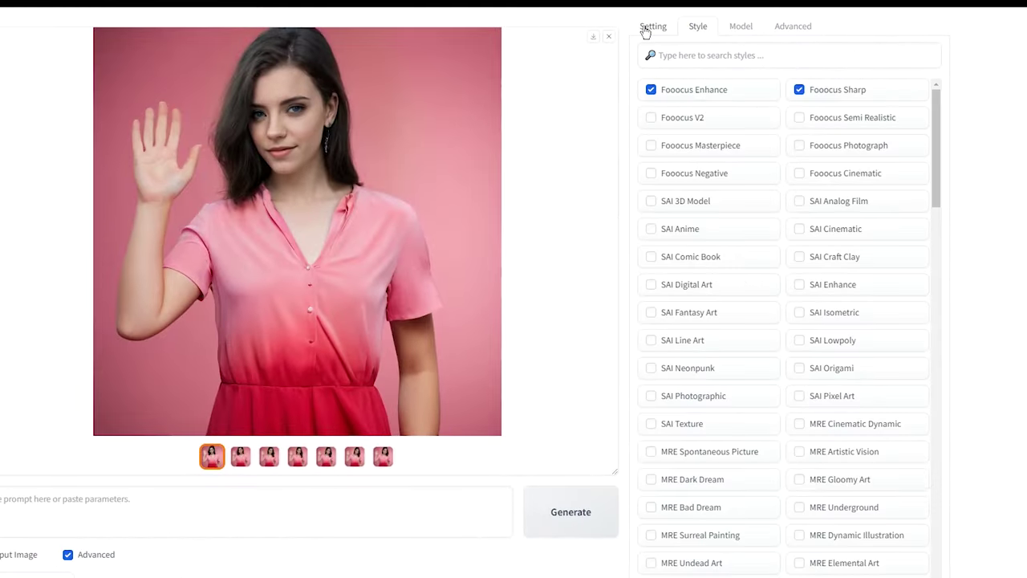
pyautogui.click(647, 29)
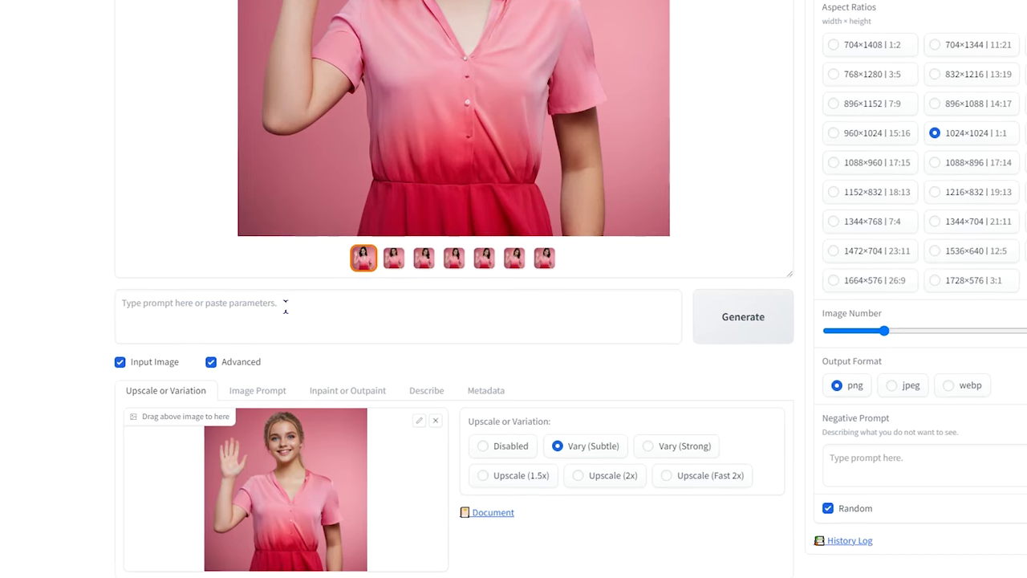
pyautogui.click(746, 331)
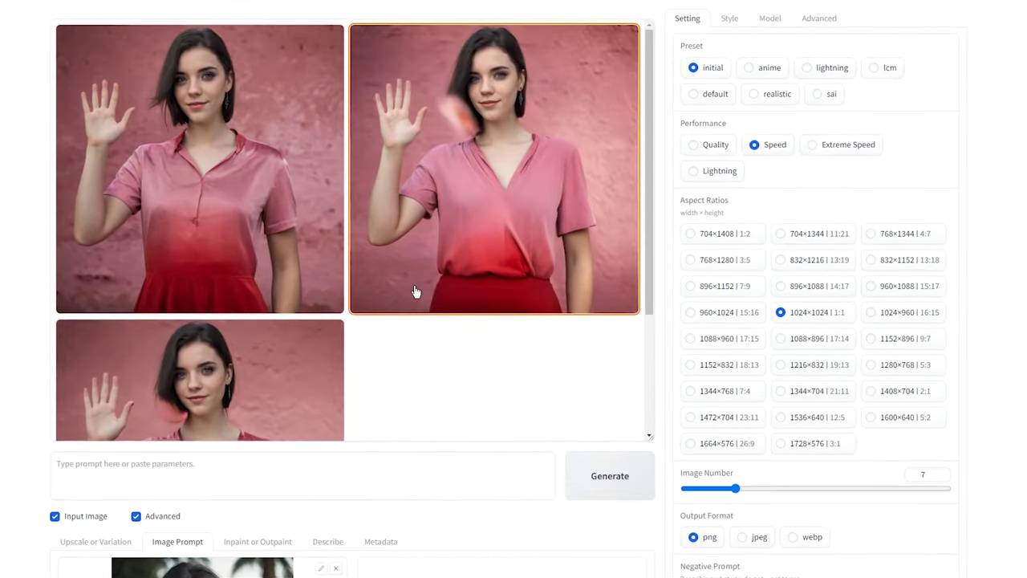
# - Enlarge the second waving pink-dress result in the gallery
pyautogui.click(415, 291)
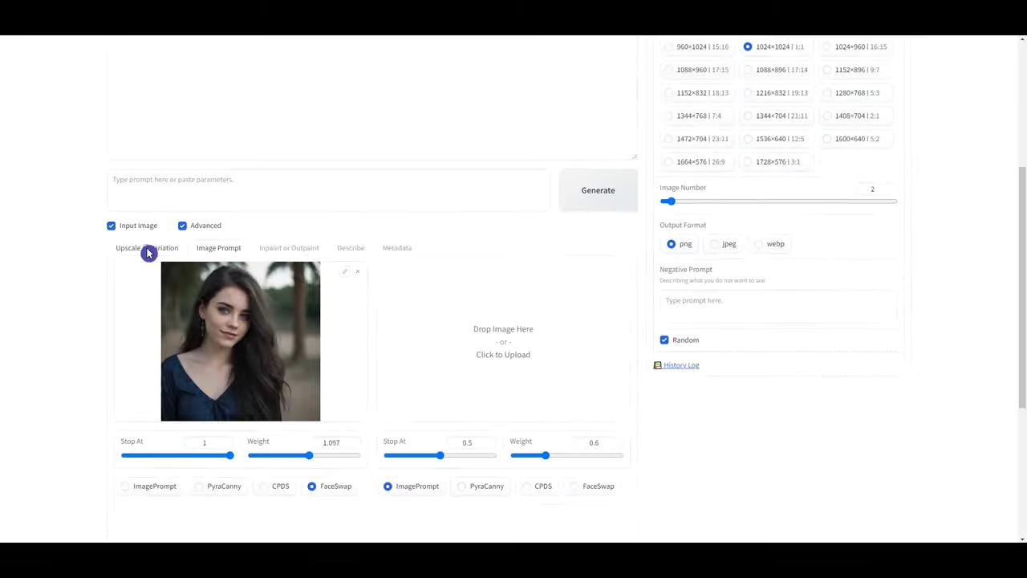
# - Turn off both image-prompt mixing options under Control and raise Image Number to 7
pyautogui.click(138, 41)
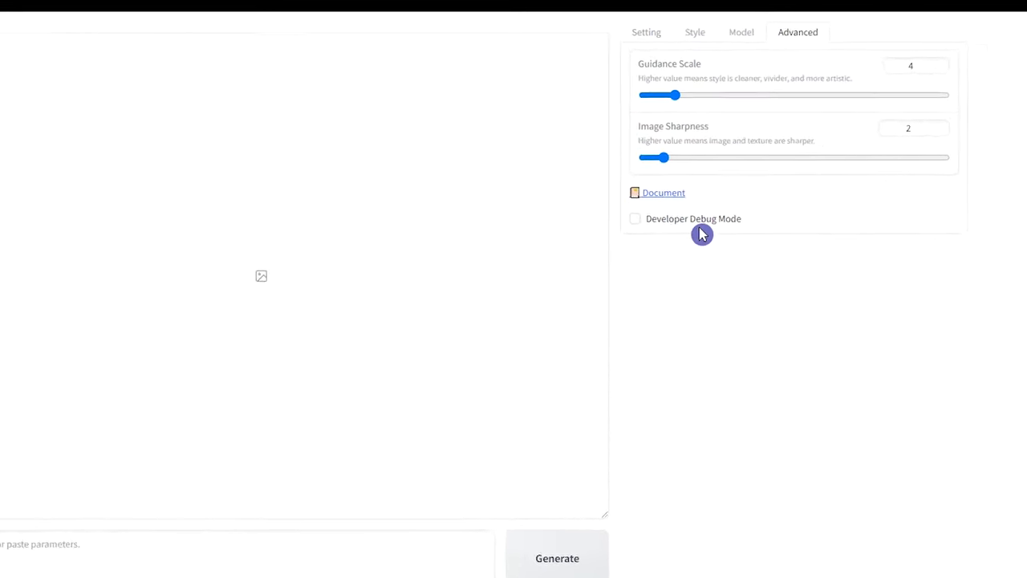
pyautogui.click(654, 236)
pyautogui.click(728, 266)
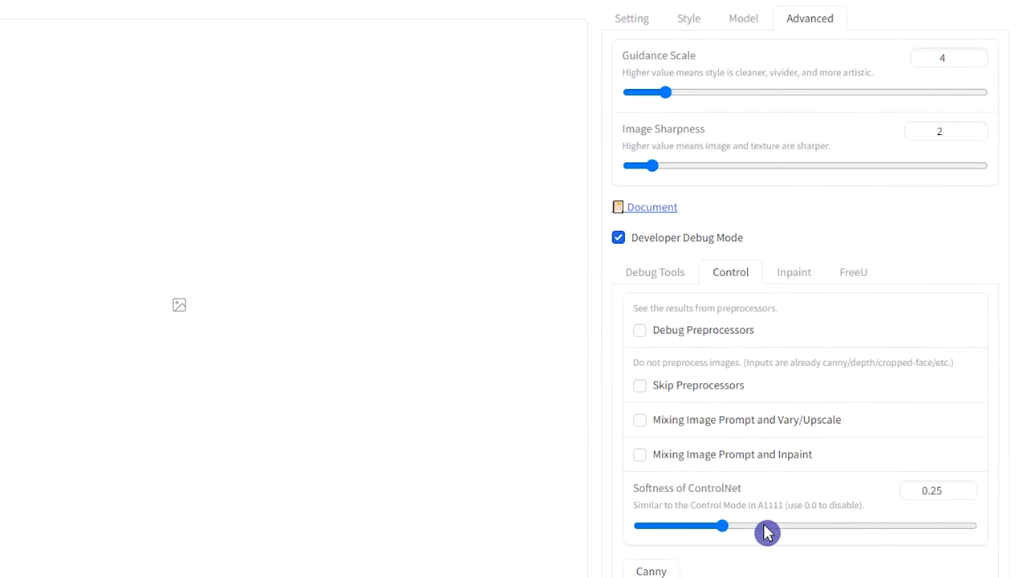
pyautogui.click(619, 241)
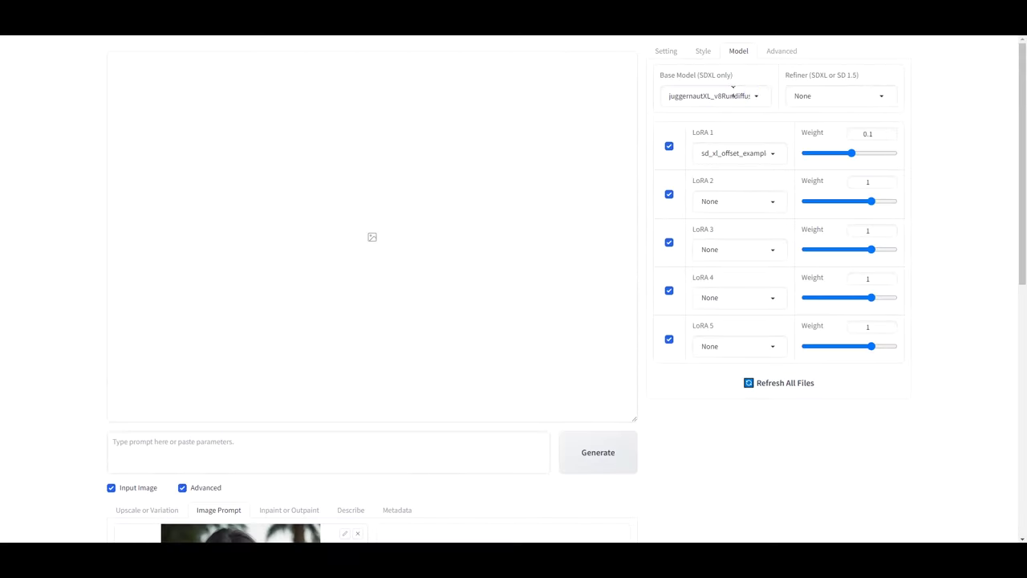
pyautogui.click(690, 48)
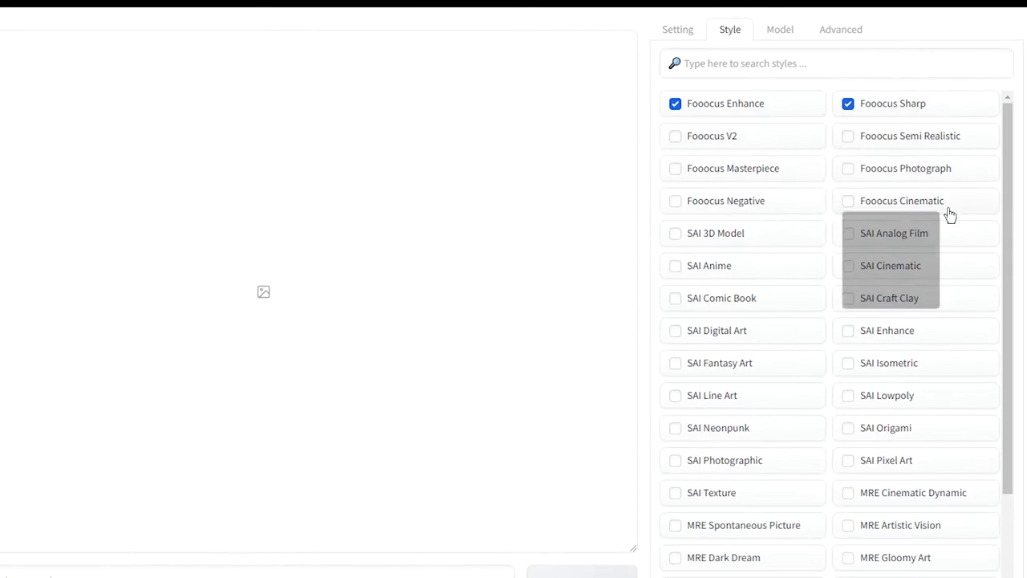
pyautogui.click(689, 32)
pyautogui.moveTo(680, 458); pyautogui.dragTo(734, 458)
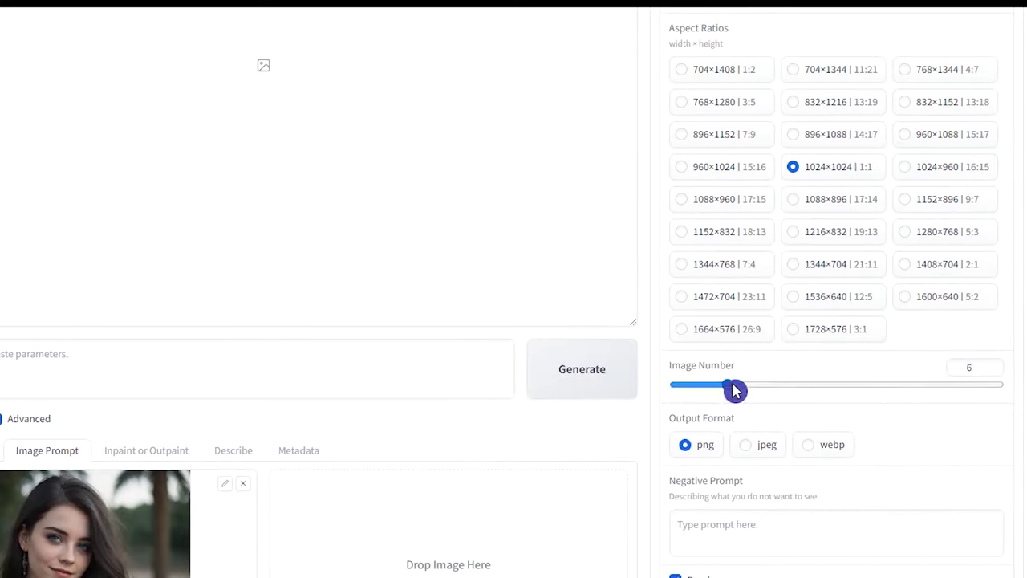
# - Paste the smiling long-purple-haired girl in a yellow dress on a farm prompt and generate
pyautogui.click(293, 178)
pyautogui.write('beautiful girl, smiling, blue eyes, long purple hair, wearing yellow dress, standing in farm, looking directly at the camera, highly detailed, soft light, realistic')
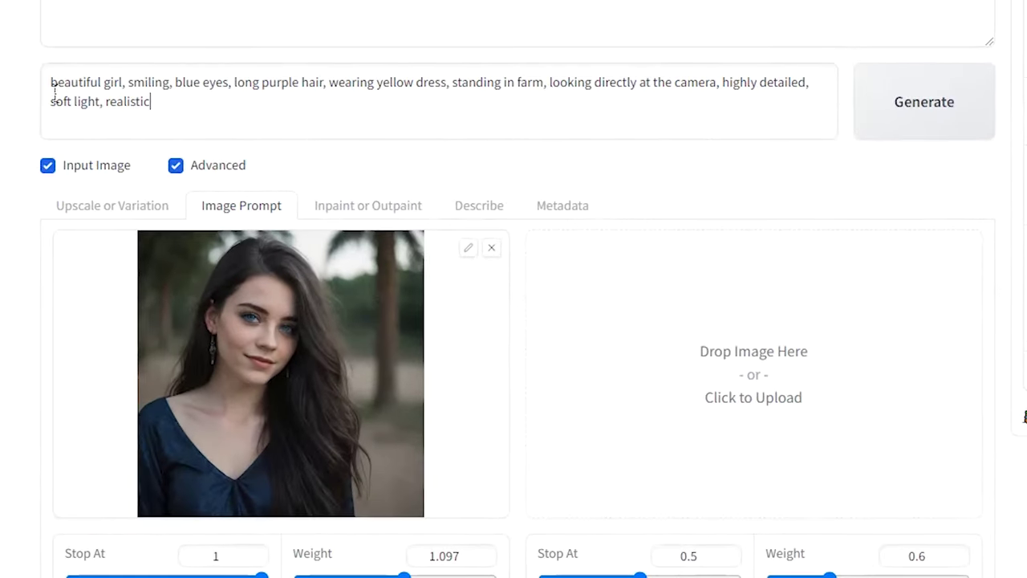
pyautogui.moveTo(48, 83); pyautogui.dragTo(171, 81)
pyautogui.click(132, 79)
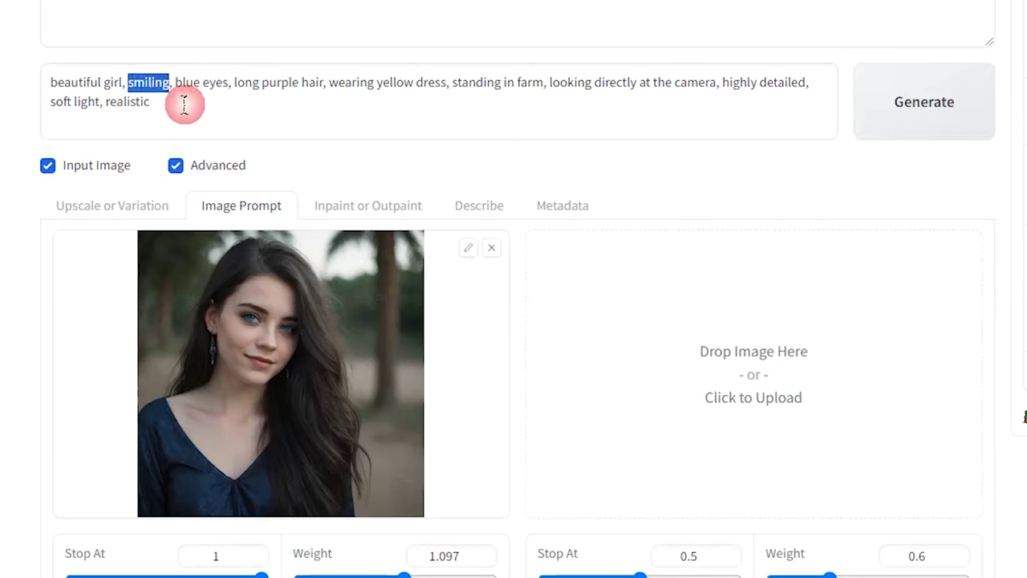
pyautogui.click(161, 103)
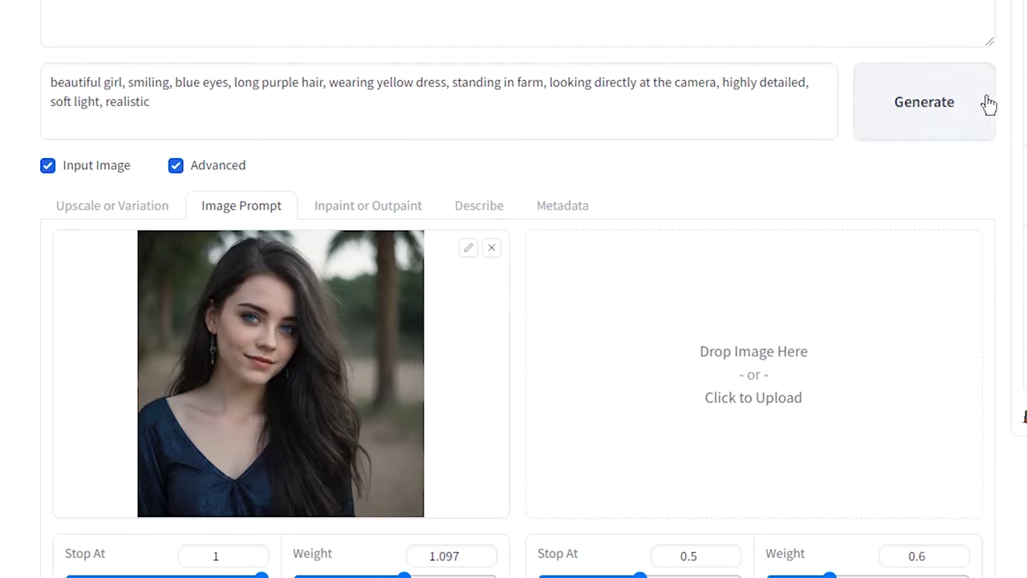
pyautogui.click(920, 107)
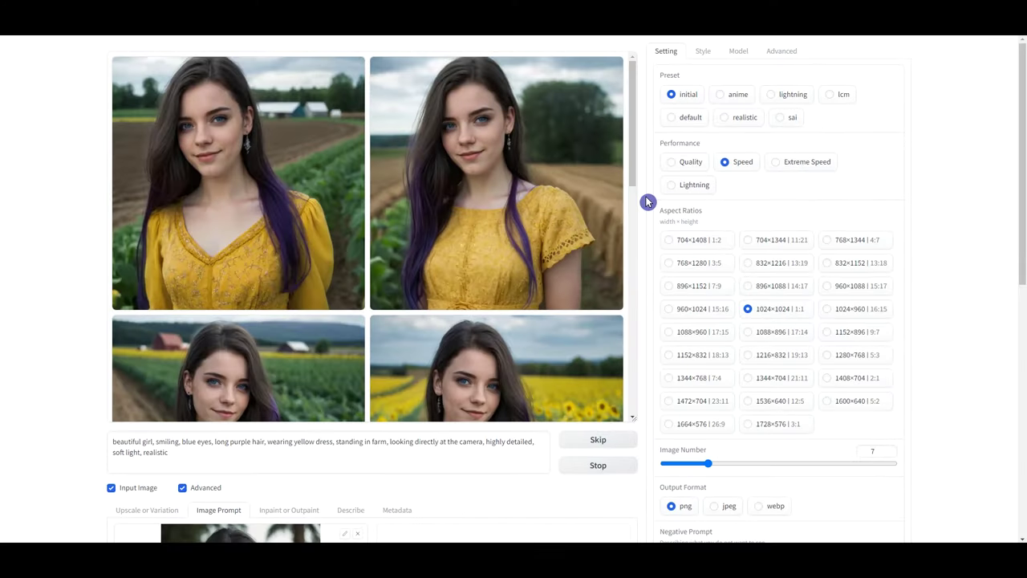
# - Enlarge the first yellow-dress farm face-swap result to review it
pyautogui.click(243, 208)
pyautogui.click(370, 207)
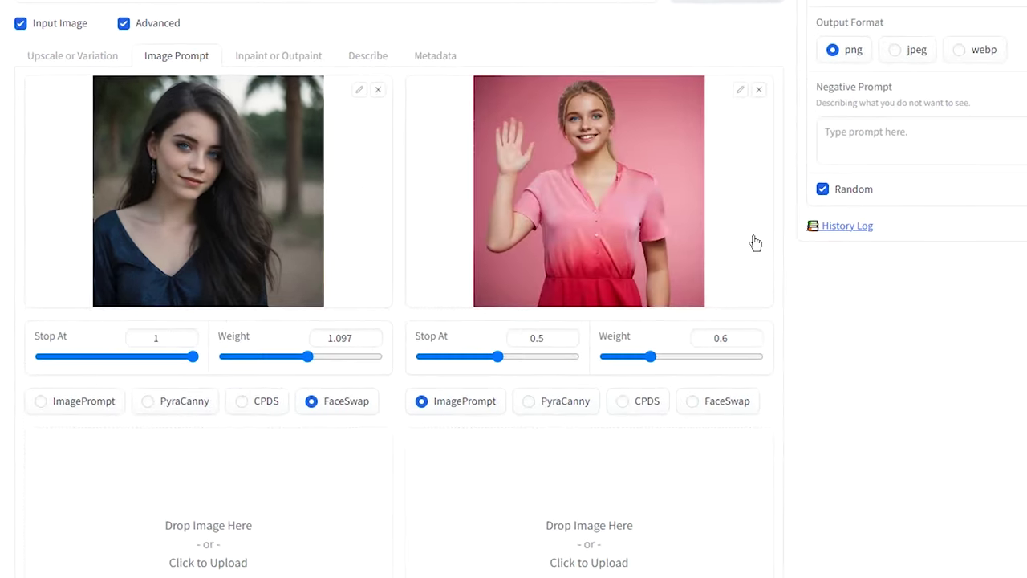
# - Set the waving pink-dress image prompt to PyraCanny with Stop At about 0.727
pyautogui.click(572, 409)
pyautogui.click(498, 361)
pyautogui.moveTo(498, 365); pyautogui.dragTo(533, 365)
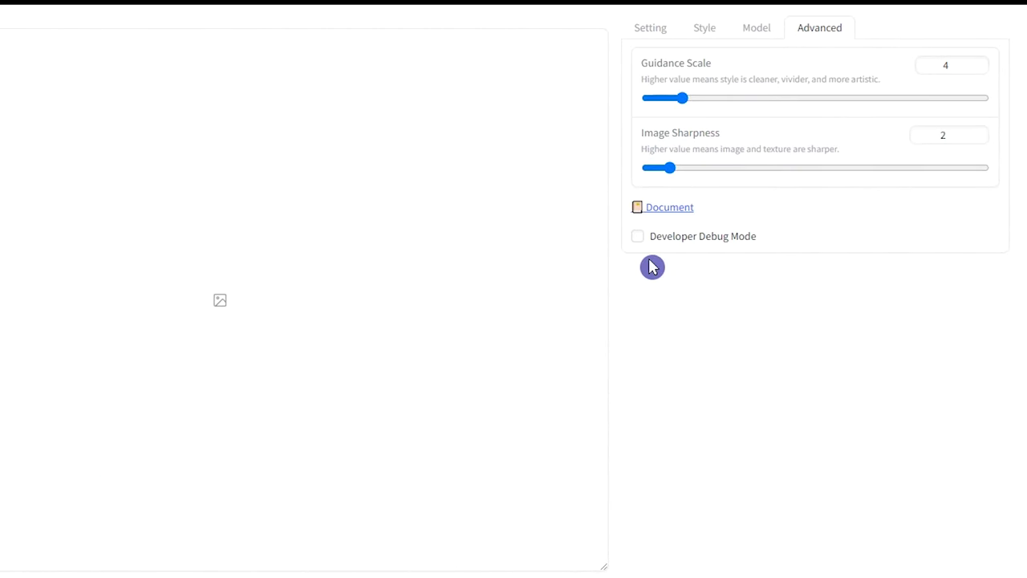
# - Paste the purple-dress coffee shop prompt and generate
pyautogui.click(666, 32)
pyautogui.click(247, 193)
pyautogui.write('beautiful girl, smiling, blue eyes, long brown hair, wearing purple dress, standing in coffee shop, looking directly at the camera, highly detailed, soft light, realistic')
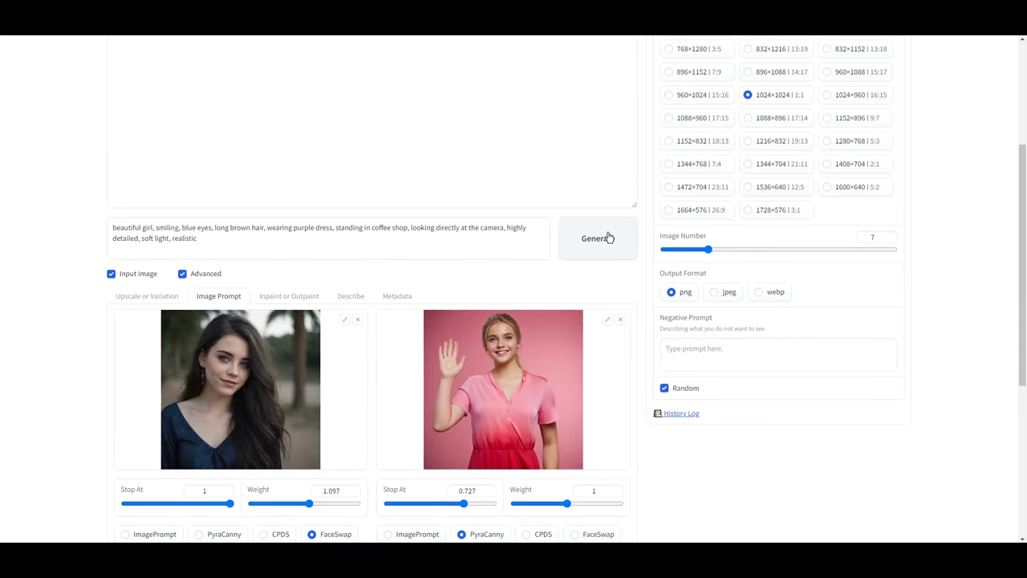
pyautogui.click(600, 239)
pyautogui.scroll(3, 645, 229)
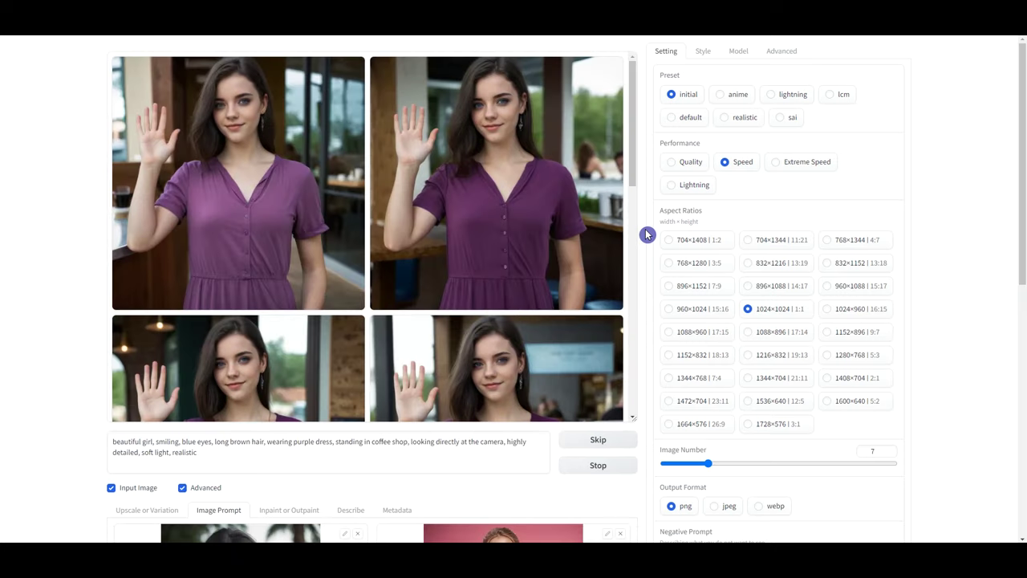
# - Enlarge the top-right result of the dark-haired woman waving in purple in a coffee shop
pyautogui.click(390, 276)
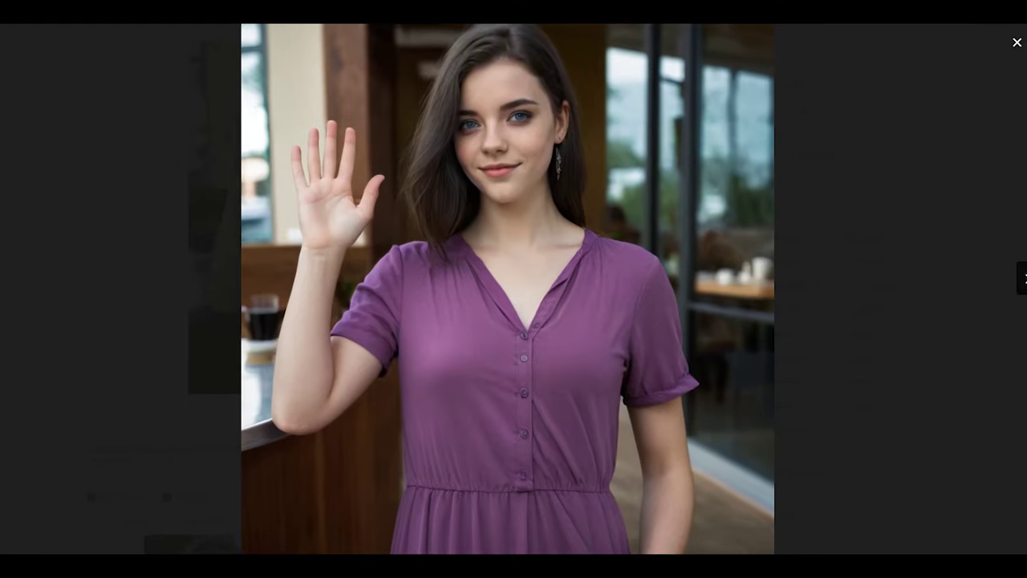